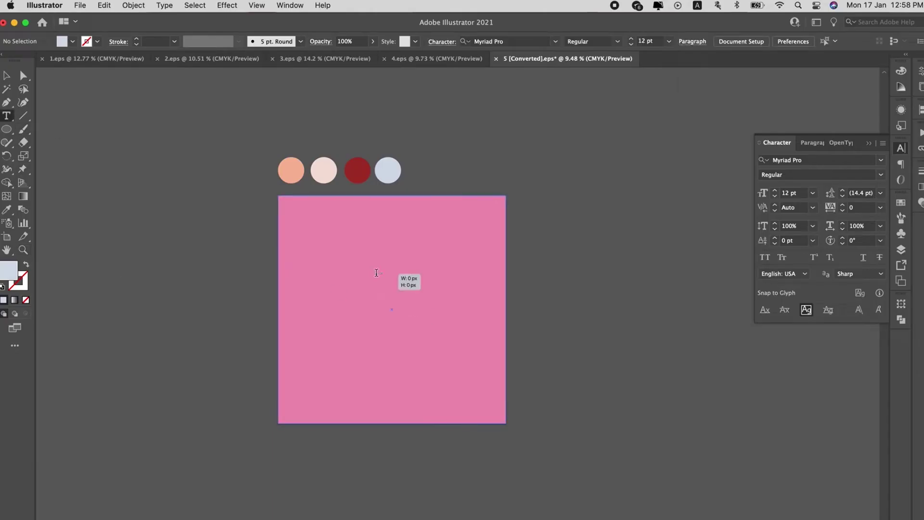
Step: Add 'wait what' text, enlarge it, and colour it dark red from the red swatch
left_click(377, 272)
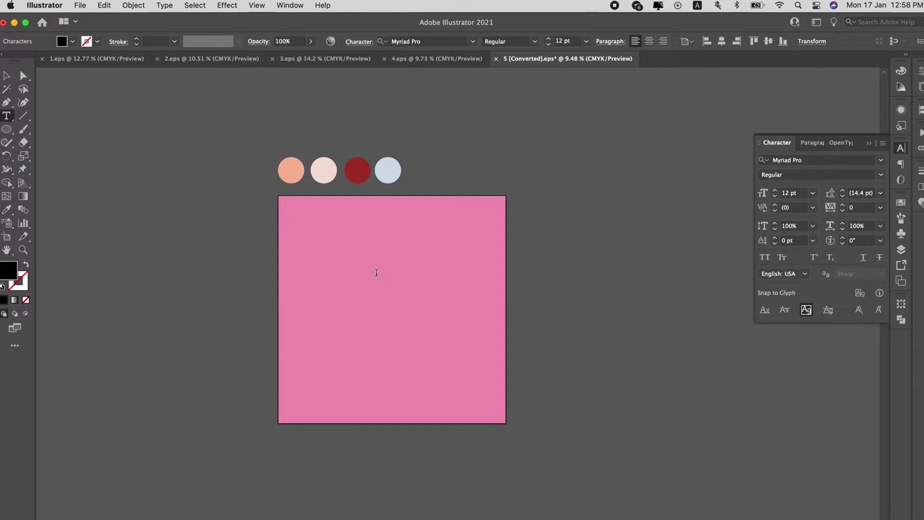
key("Escape")
type("wait what")
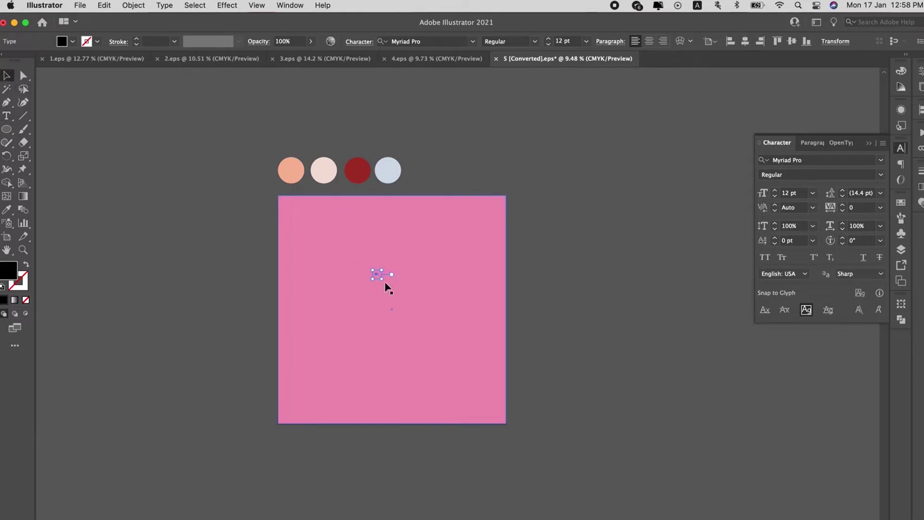
left_click_drag(383, 279, 506, 383)
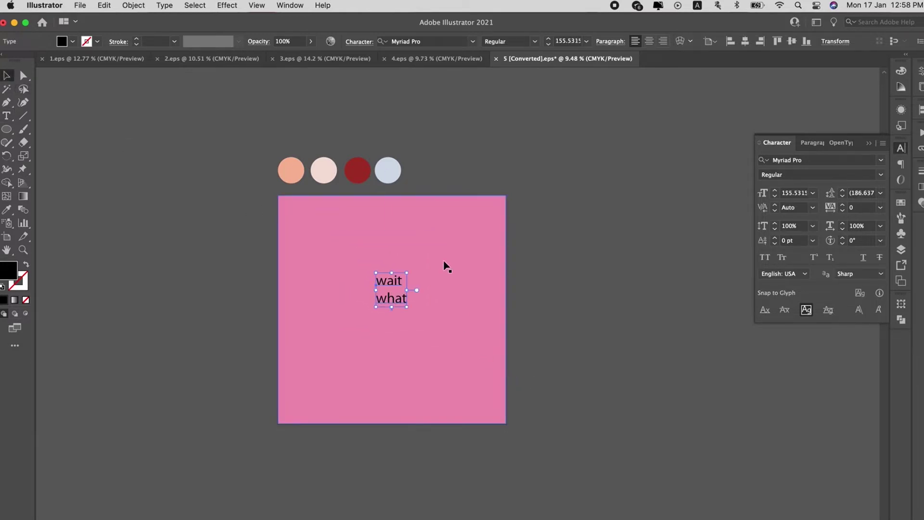
left_click(358, 171)
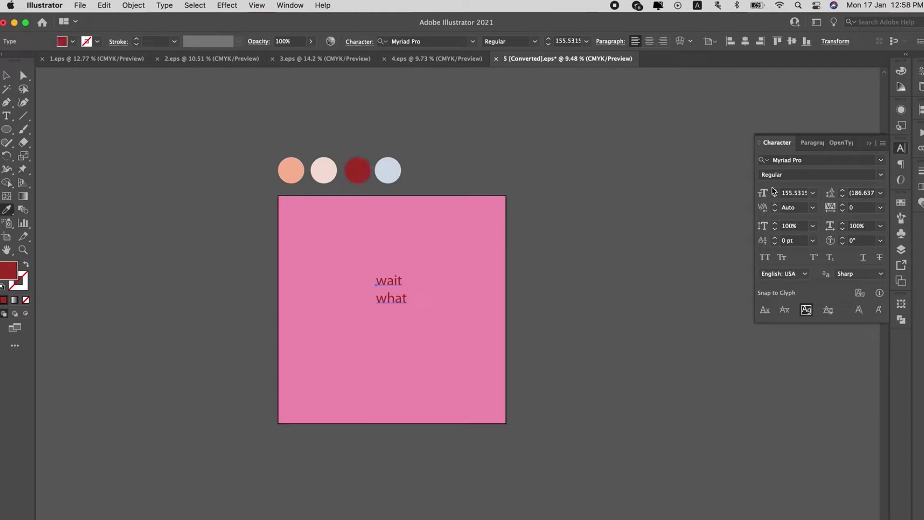
Step: Format the text in Mama Regular, all caps, tighter leading and centre alignment
left_click(881, 160)
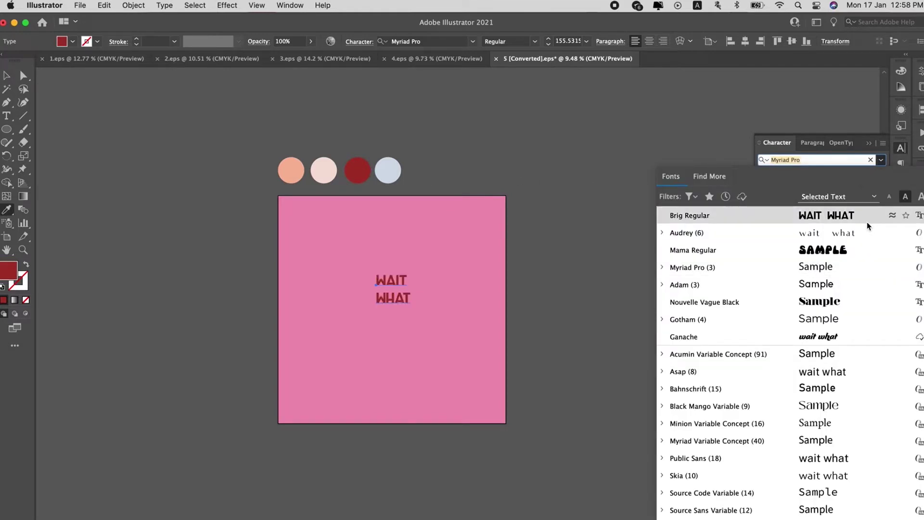
left_click(862, 250)
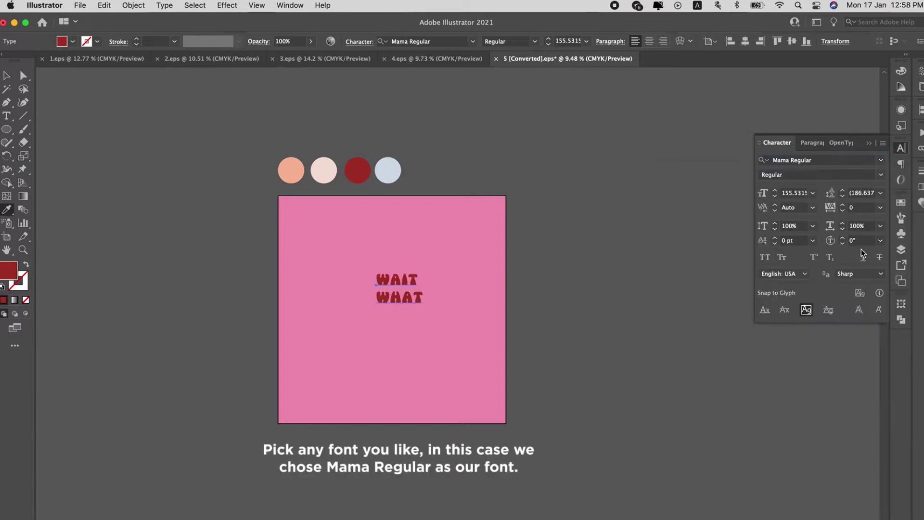
left_click(765, 259)
left_click(842, 195)
left_click(649, 41)
Step: Enlarge the text and position it near the artboard centre
key("Escape")
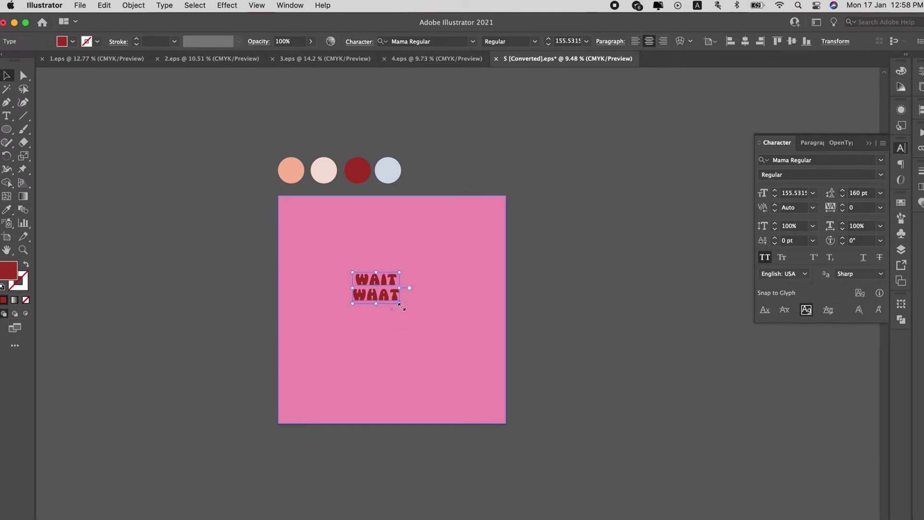
left_click_drag(400, 307, 428, 325)
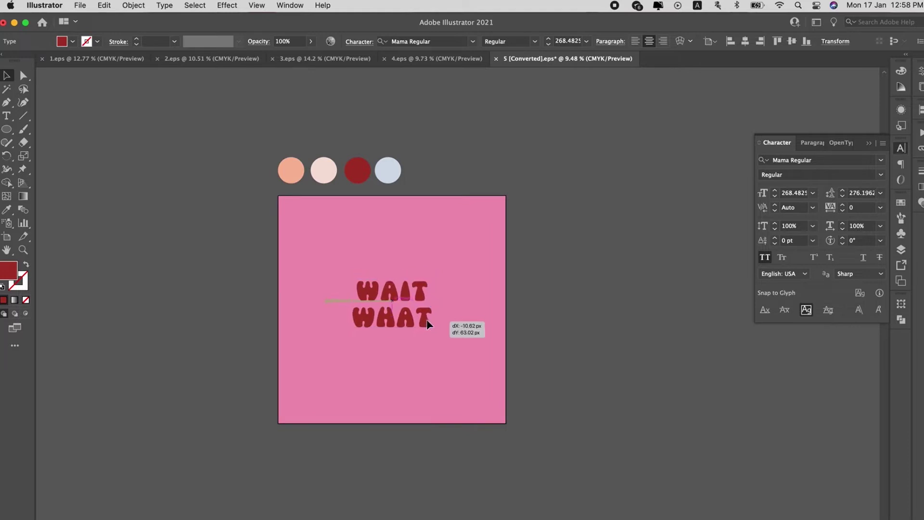
left_click_drag(428, 325, 425, 321)
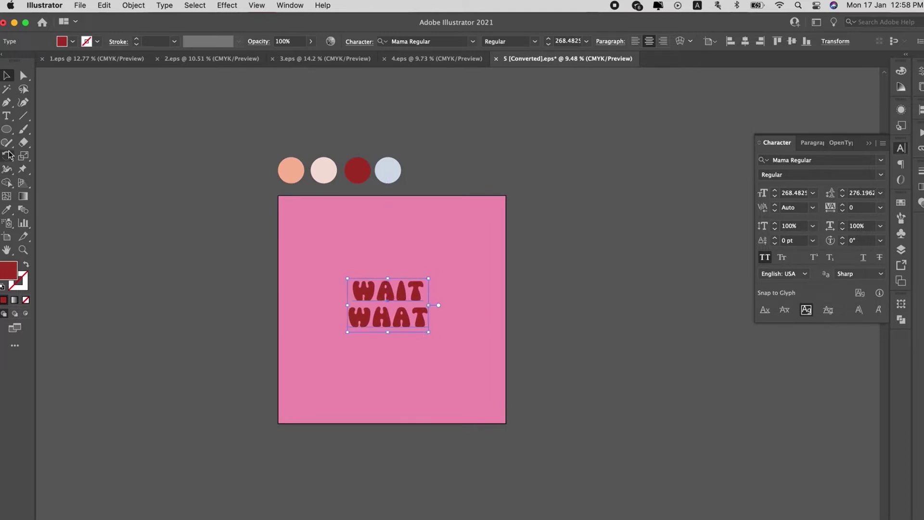
Step: Draw an ellipse over the text and narrow it to fit the lettering
left_click_drag(4, 134, 44, 156)
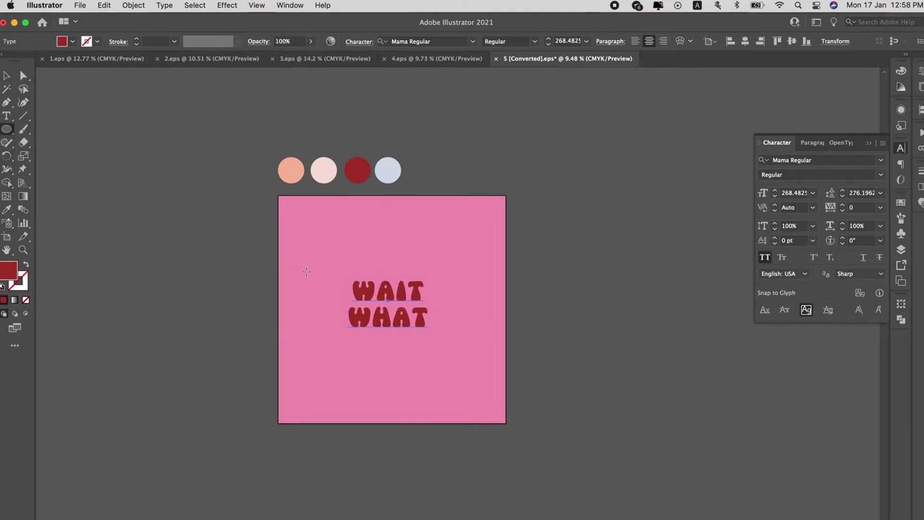
left_click_drag(332, 286, 452, 326)
key("v")
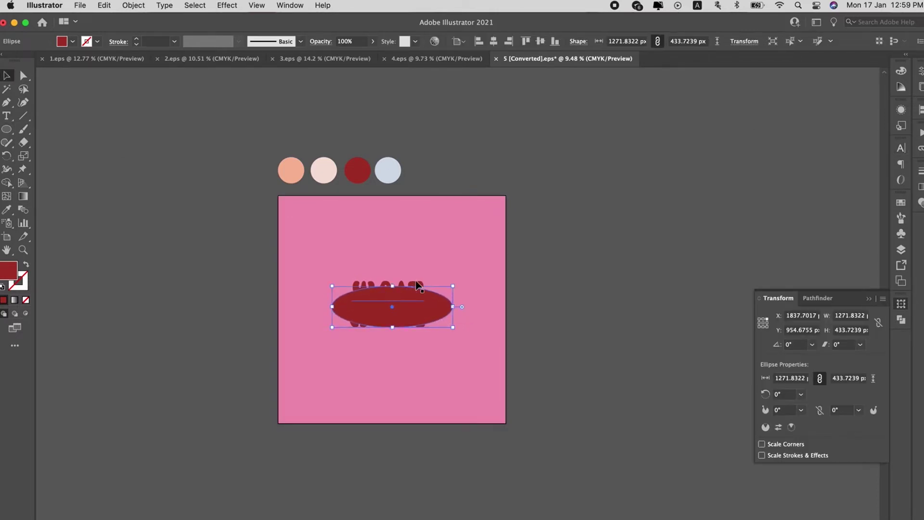
left_click(419, 286, "shift")
left_click(471, 304)
left_click_drag(453, 307, 416, 287)
Step: Envelope-distort the text with the ellipse as top object, then expand the result
left_click(418, 284, "shift")
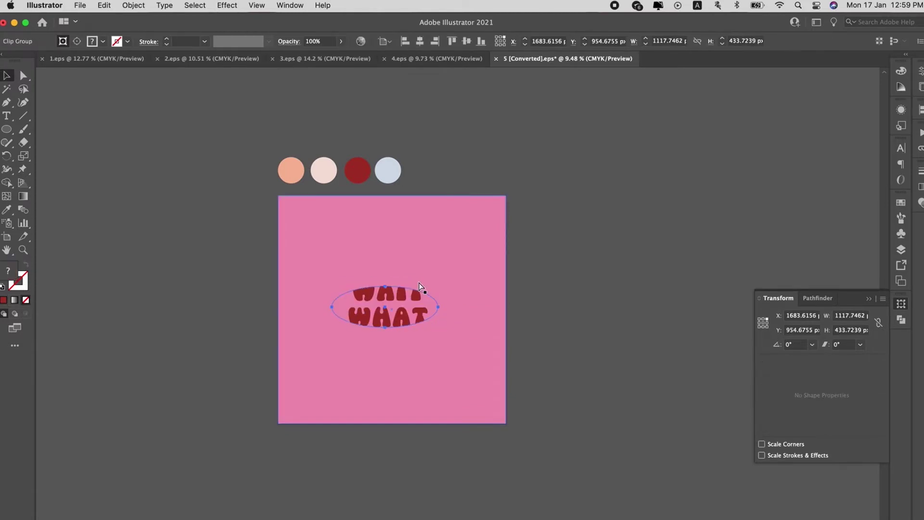
left_click(133, 5)
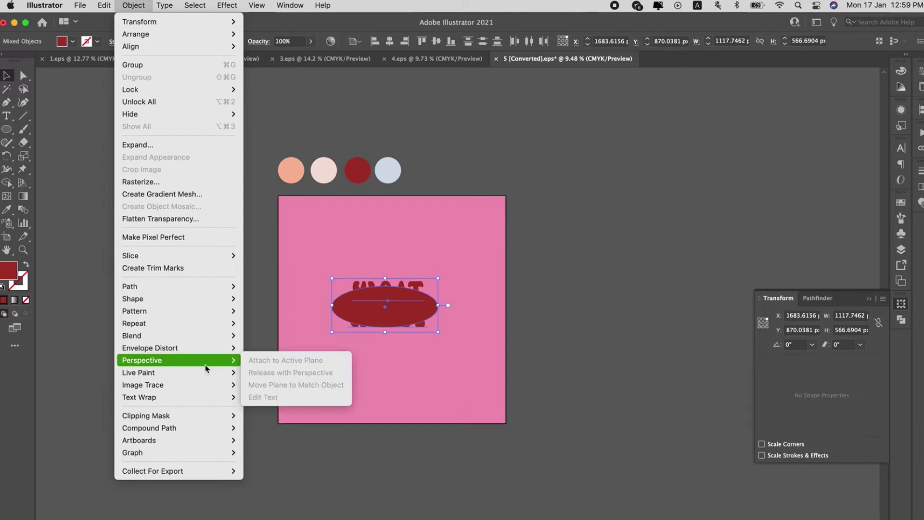
mouse_move(149, 347)
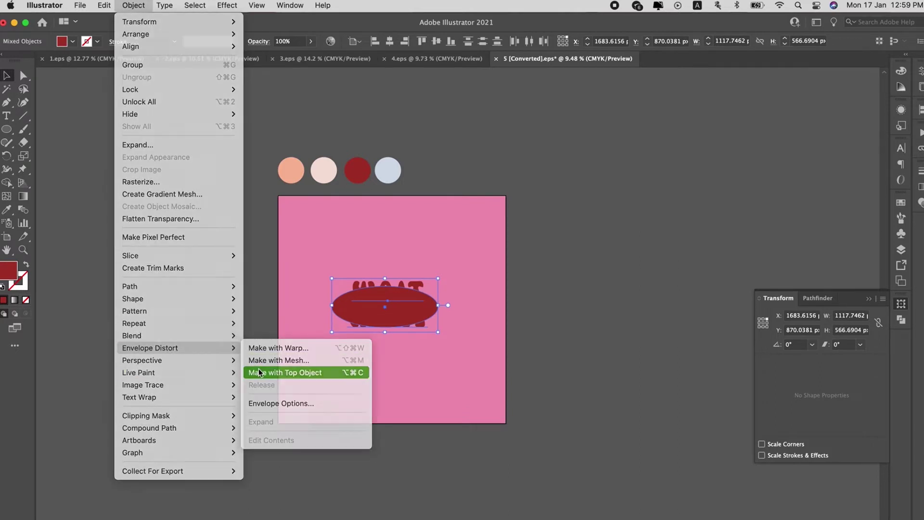
left_click(259, 369)
left_click(517, 339)
left_click(428, 324)
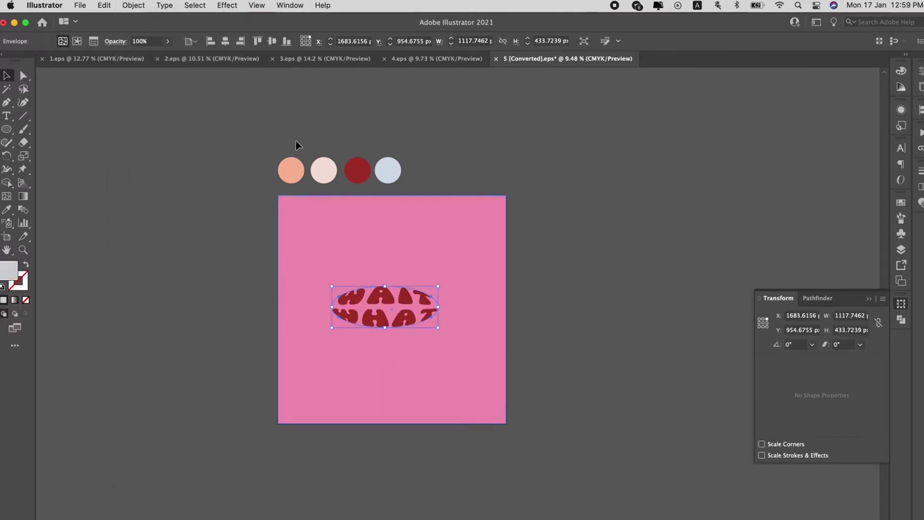
left_click(134, 5)
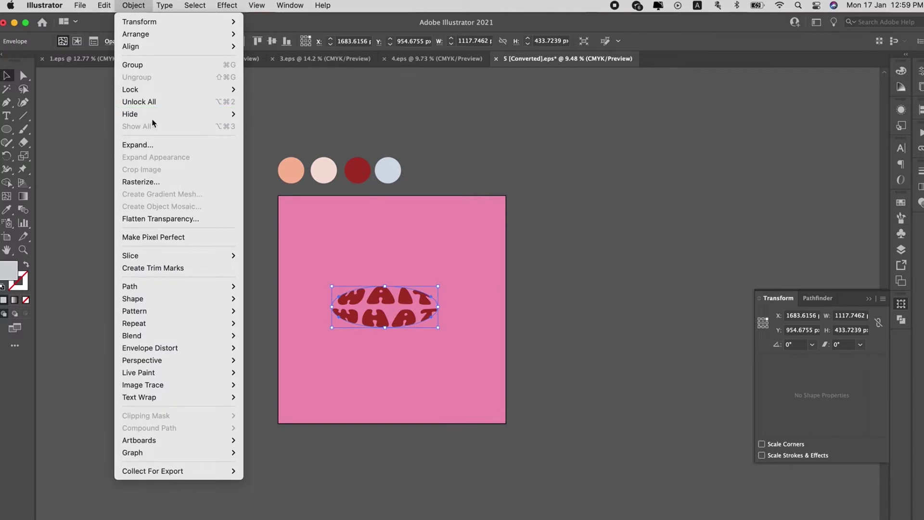
left_click(151, 144)
Step: Confirm the expansion, nudge the lettering slightly, and fill it with the cream colour
left_click(268, 379)
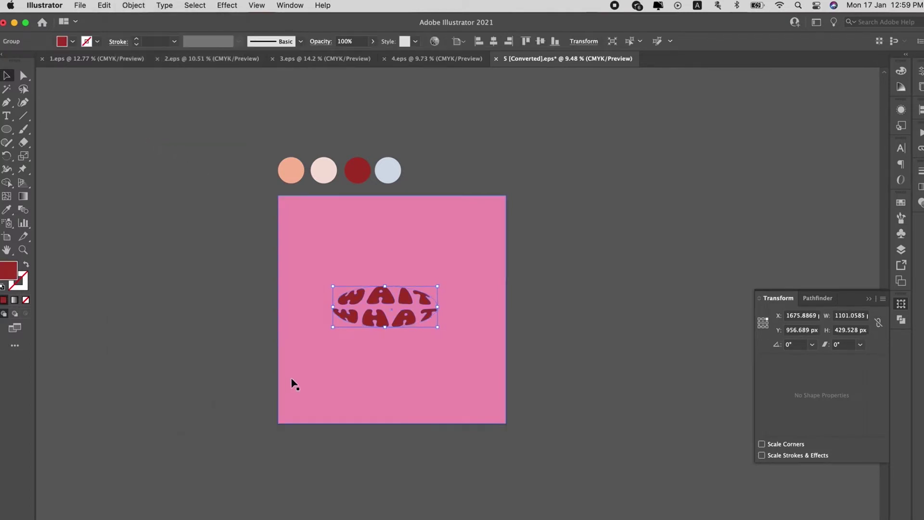
left_click_drag(403, 316, 414, 325)
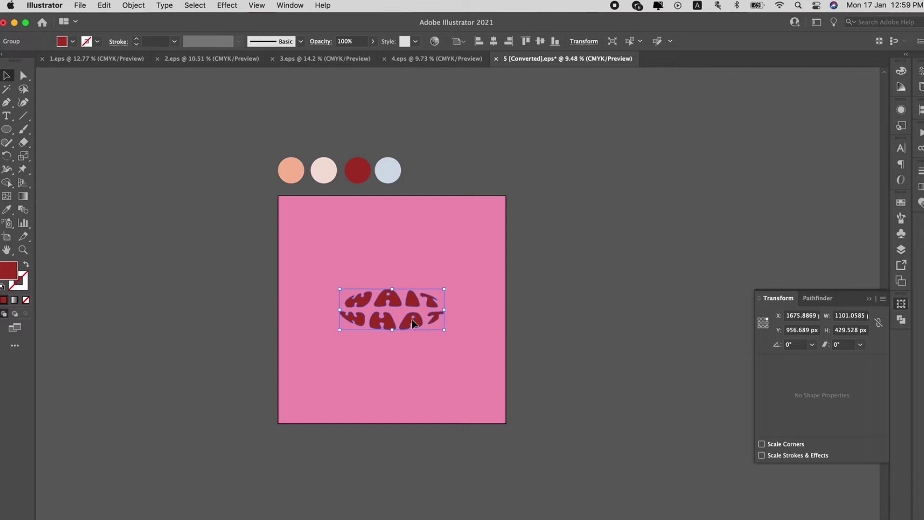
key("i")
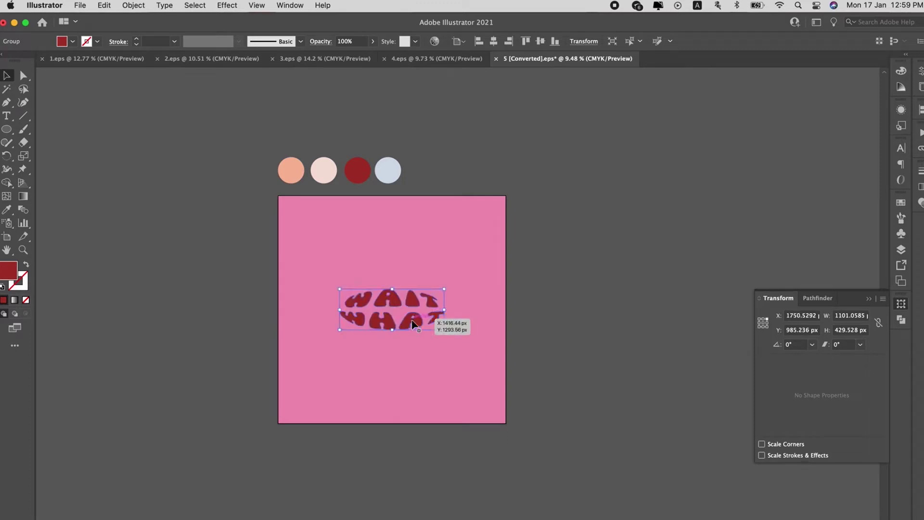
left_click(330, 175)
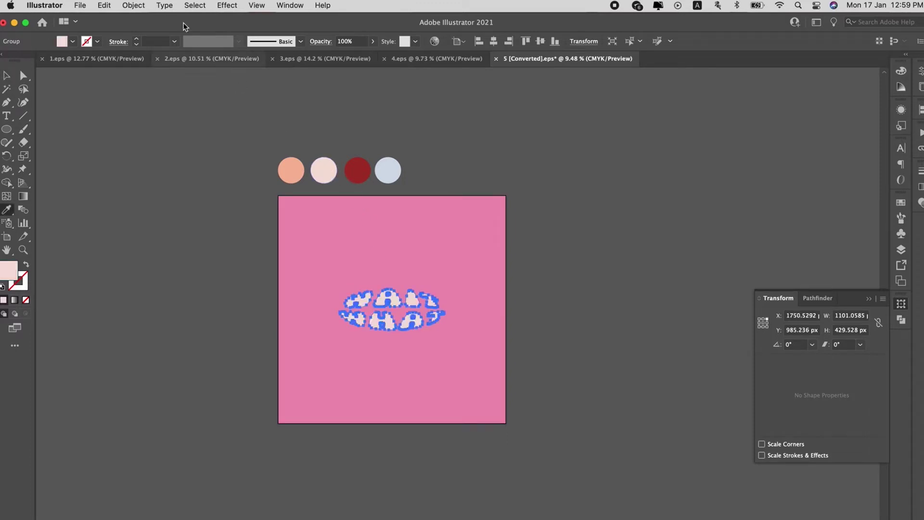
Step: Paste a copy of the lettering in front of the original with Cmd+C, Cmd+F
key("super+c")
key("super+f")
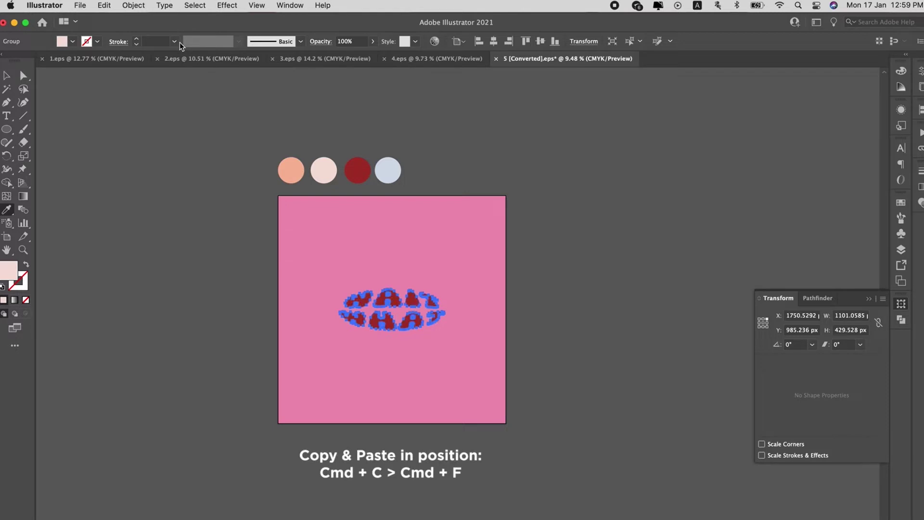
left_click(147, 5)
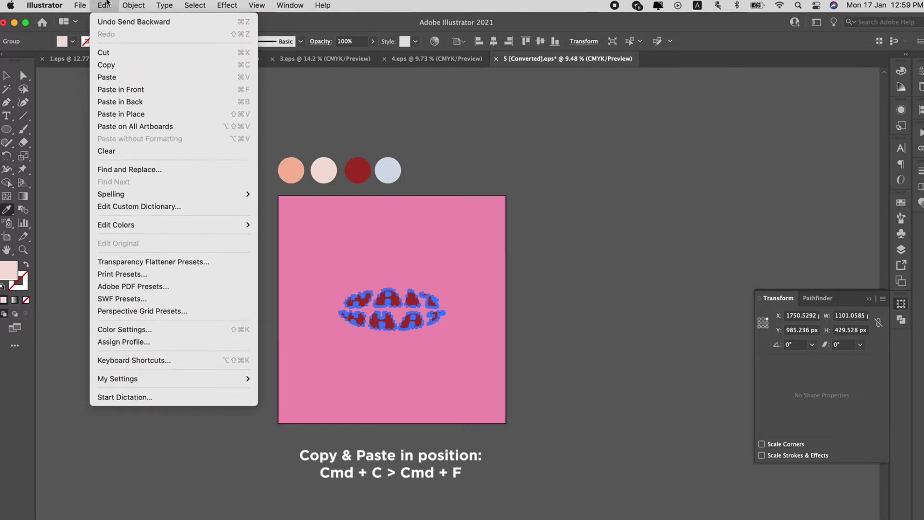
mouse_move(130, 286)
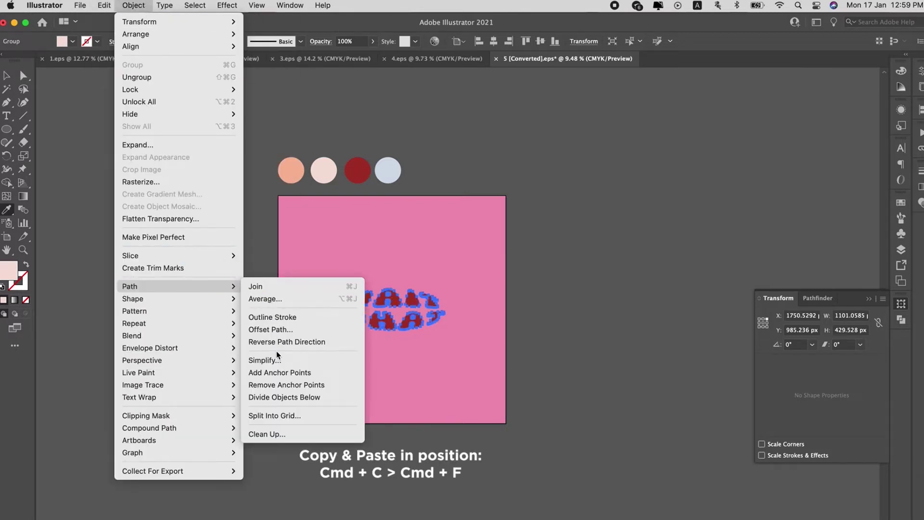
Step: Offset the cream lettering path outward by 40 px with Round joins
left_click(287, 329)
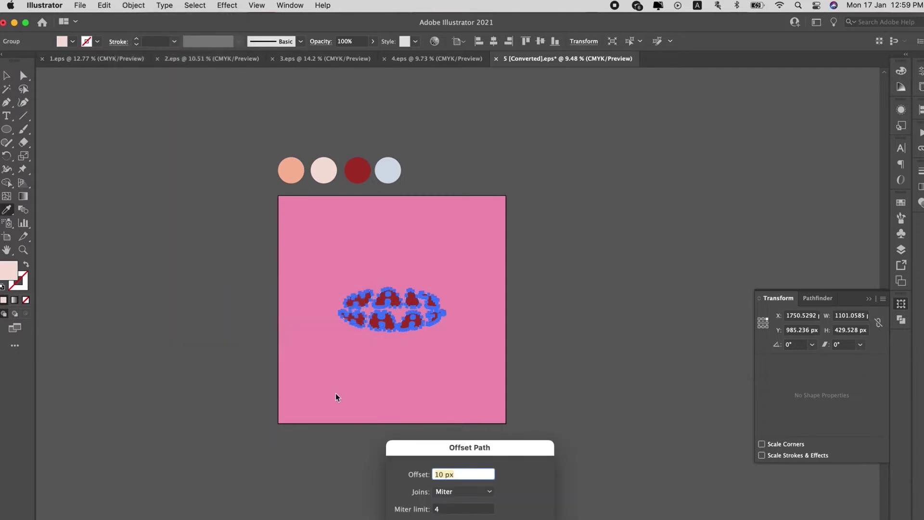
type("0")
left_click(454, 492)
left_click(456, 516)
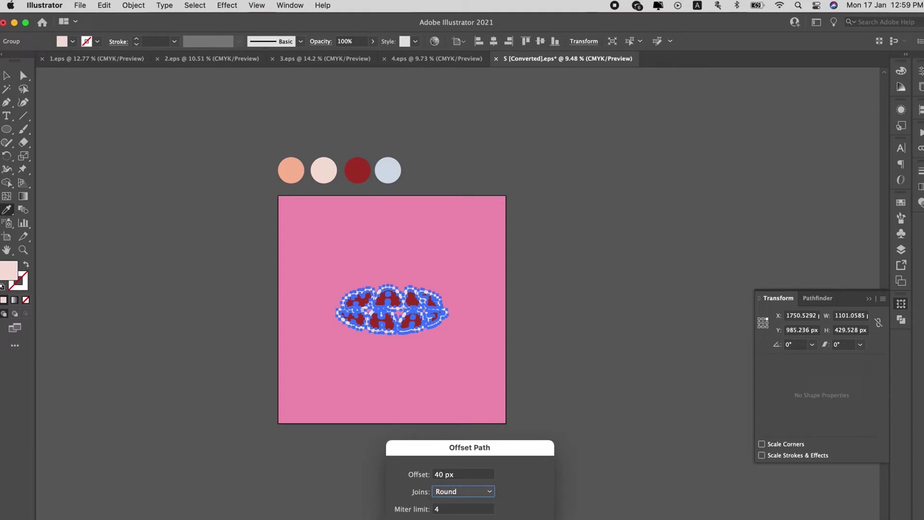
key("Return")
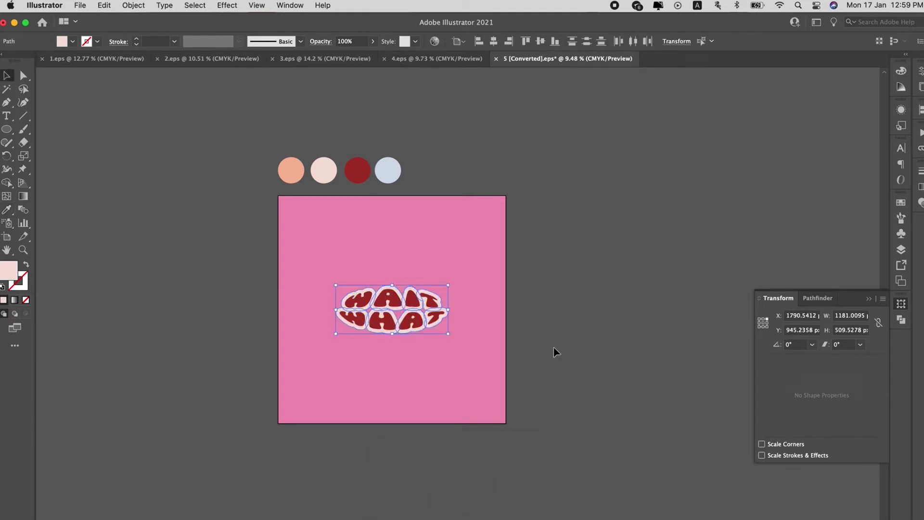
Step: Paste in-front copies of the outline and colour the top copy light blue
key("super+c")
key("super+f")
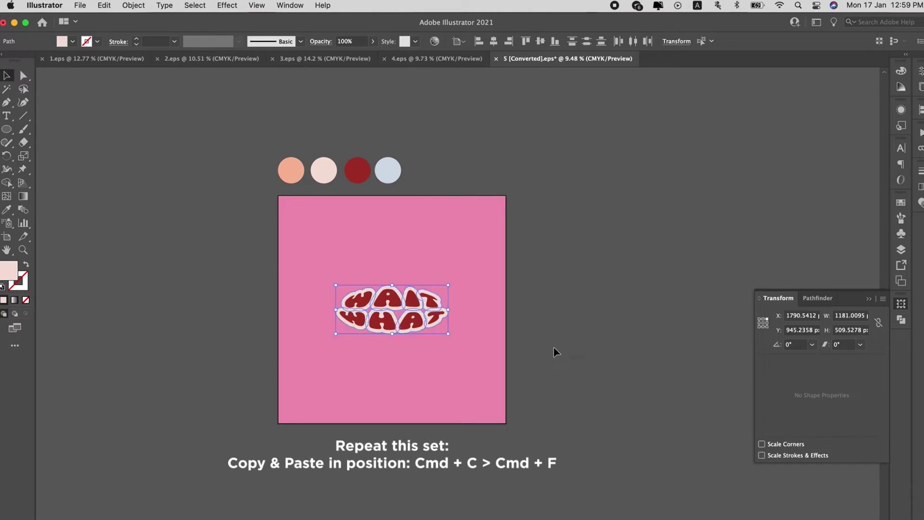
key("super+c")
key("super+f")
key("i")
left_click(388, 168)
key("v")
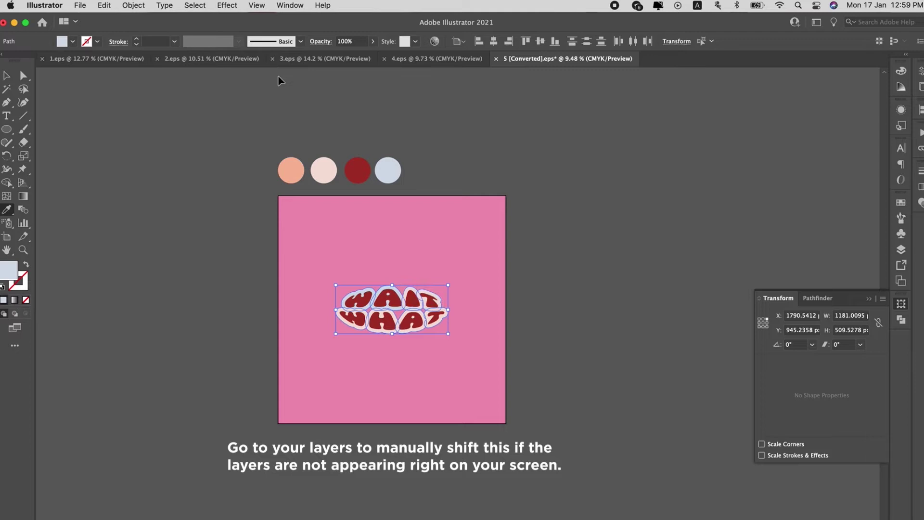
key("a")
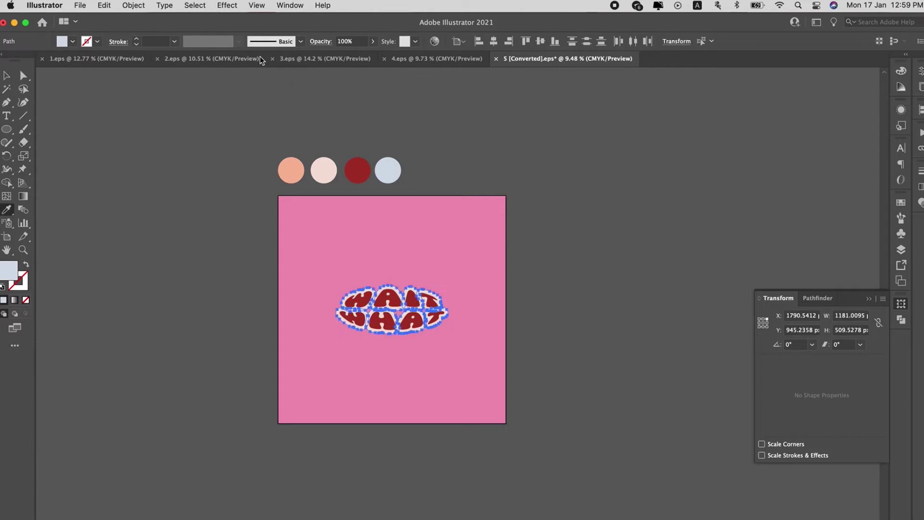
Step: Offset the light blue outline by 40 px, then reselect the lettering and outline
left_click(134, 5)
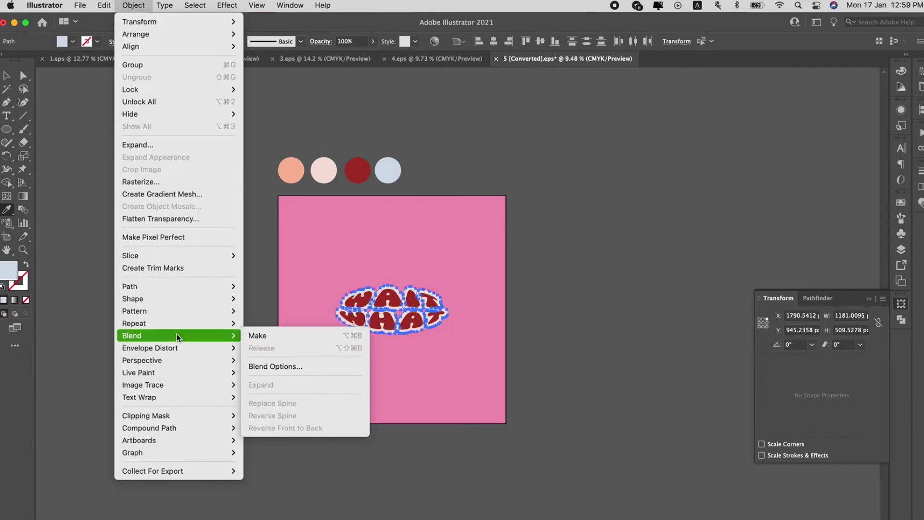
mouse_move(130, 287)
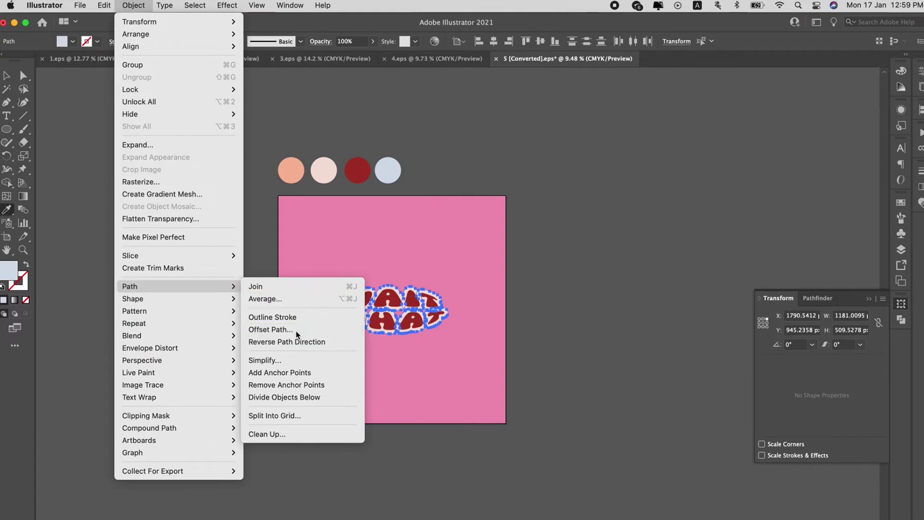
left_click(296, 330)
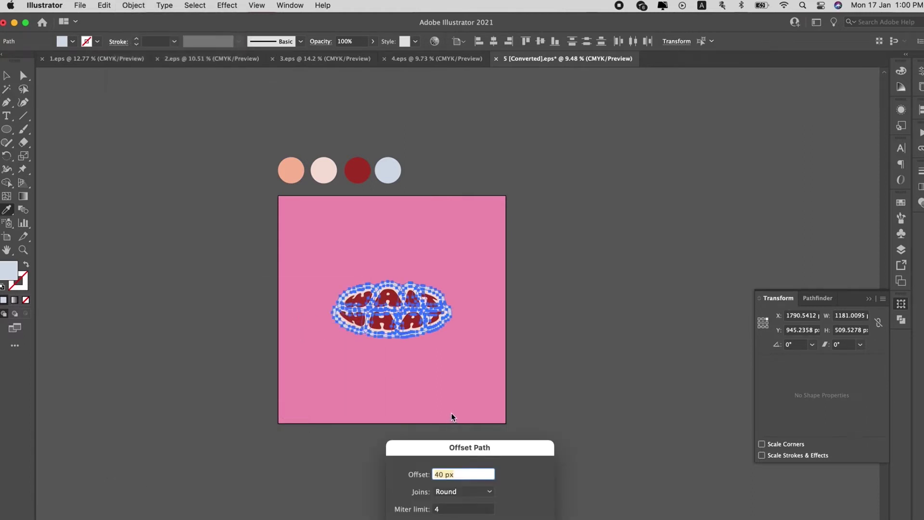
key("Return")
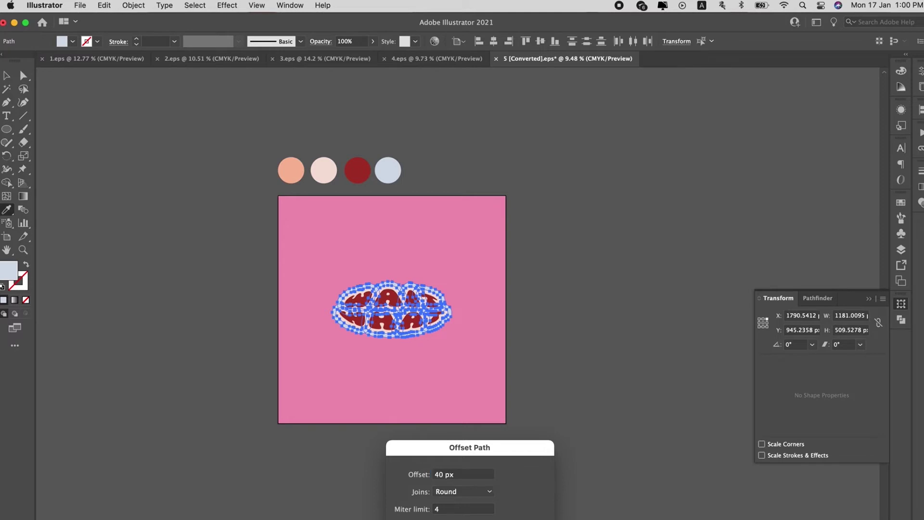
left_click(562, 370)
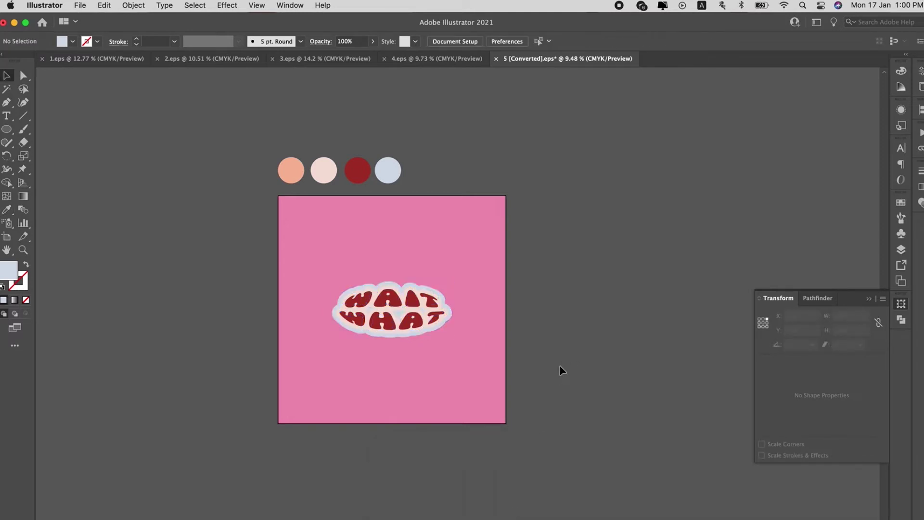
left_click(452, 312)
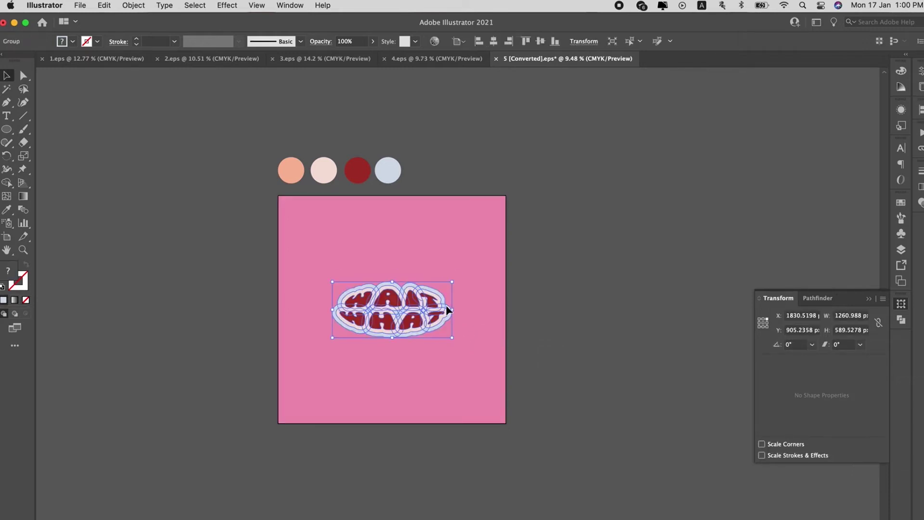
Step: Group the red lettering with its light blue outline after briefly entering isolation mode
double_click(447, 309)
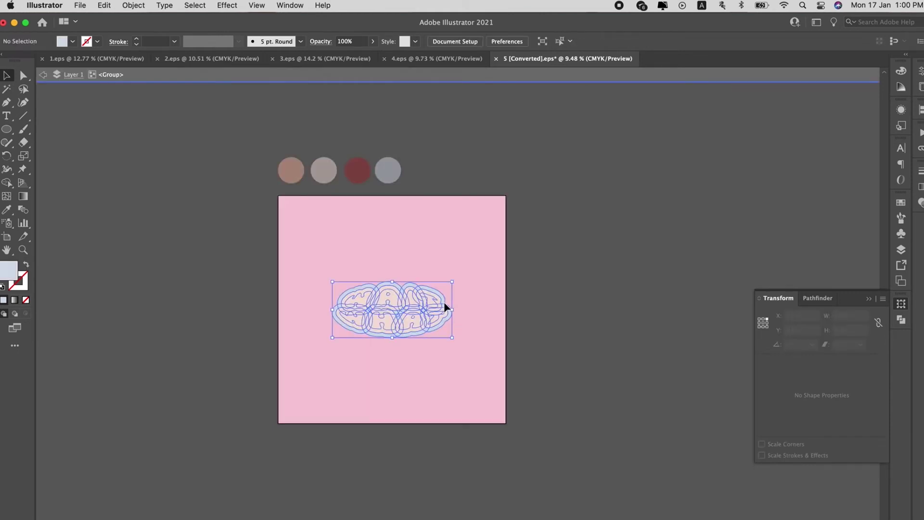
double_click(480, 290)
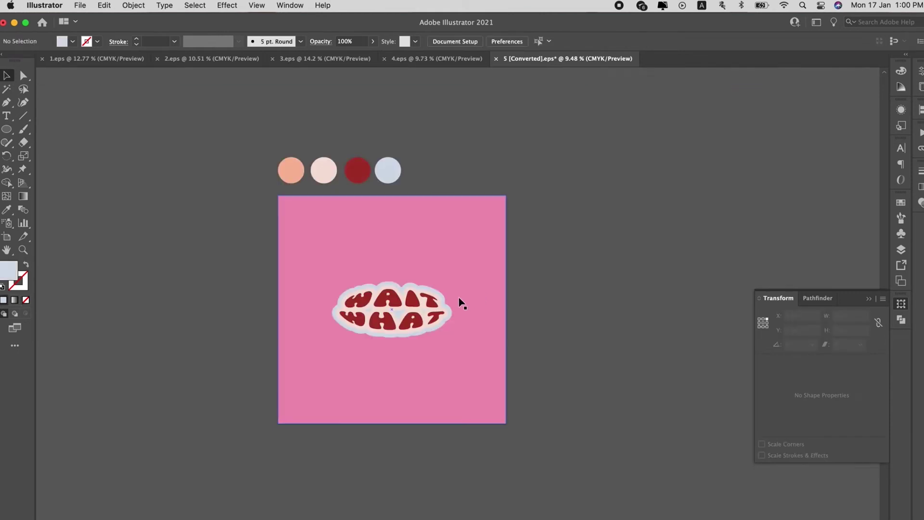
key("super+g")
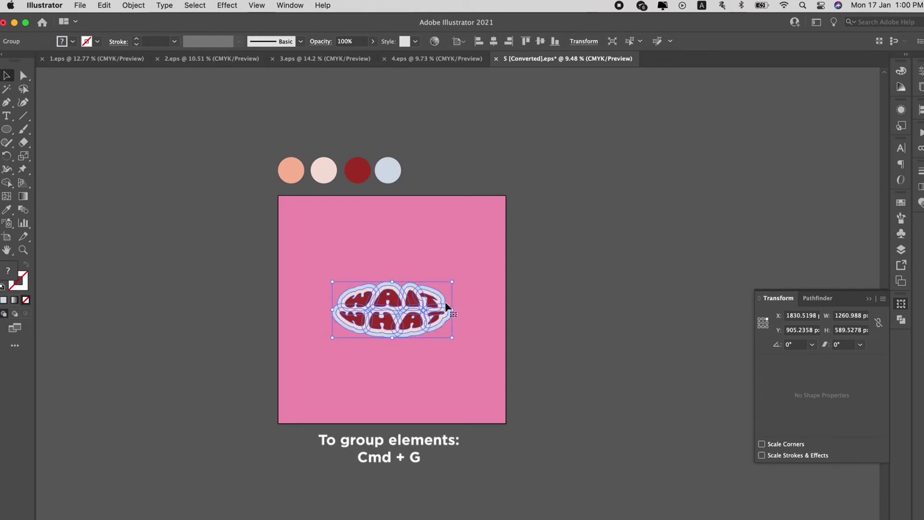
Step: Sample the peach colour and add a 40 px offset outline, then clear the selection
key("i")
left_click(302, 172)
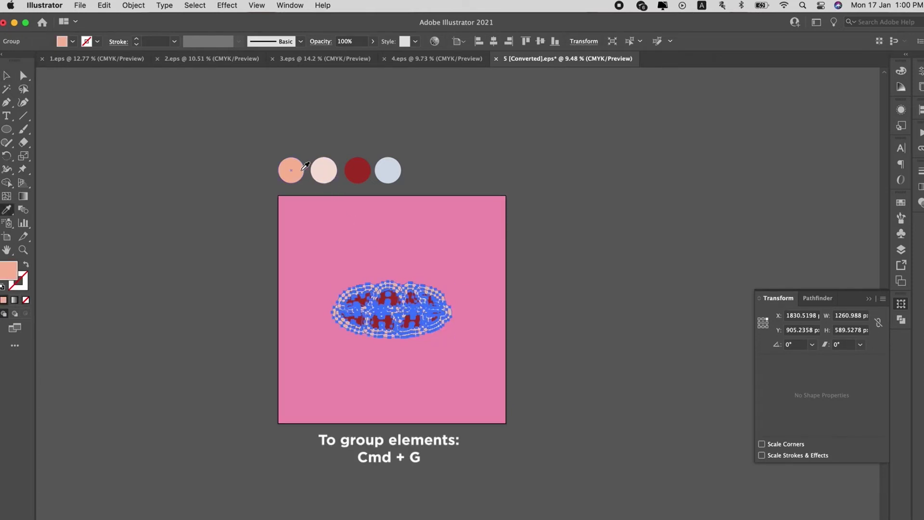
key("a")
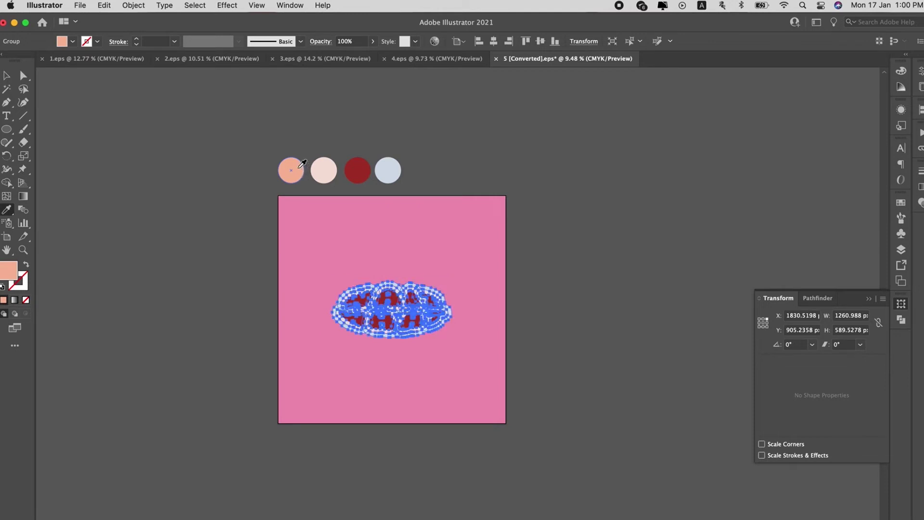
left_click(133, 6)
mouse_move(130, 286)
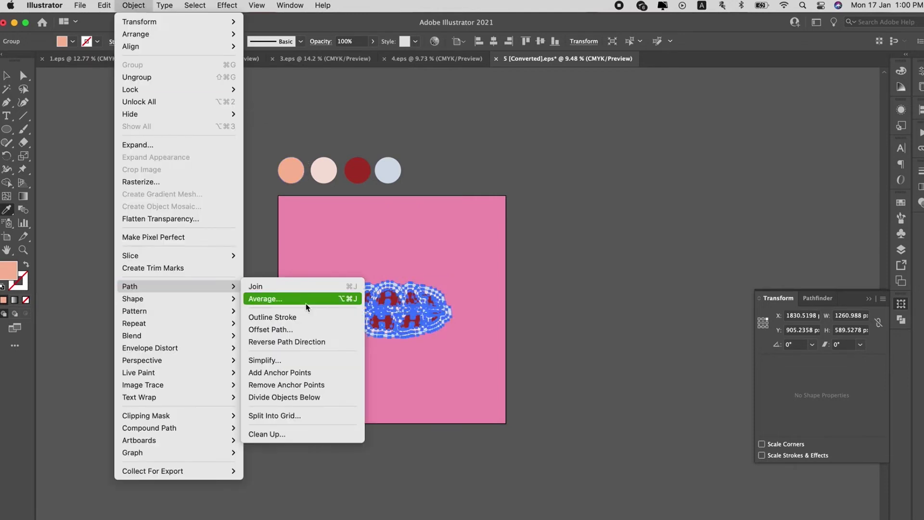
left_click(315, 337)
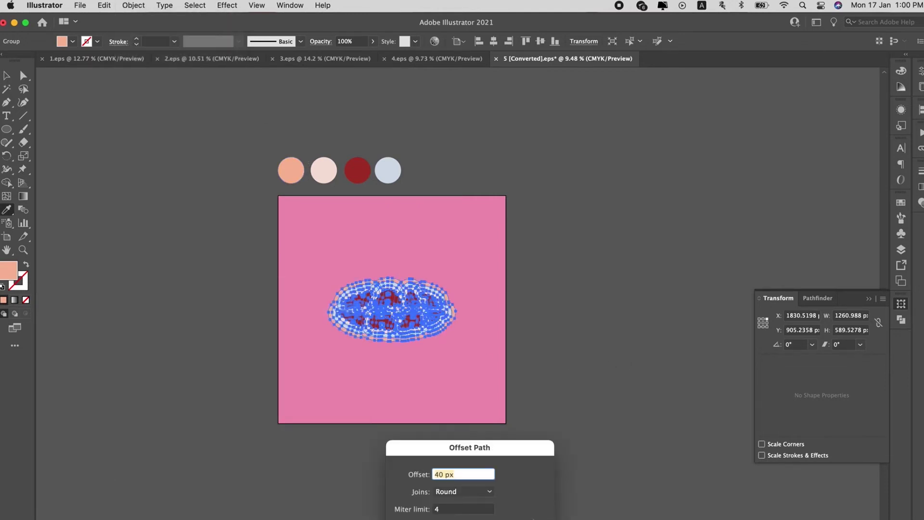
key("Return")
left_click(575, 365)
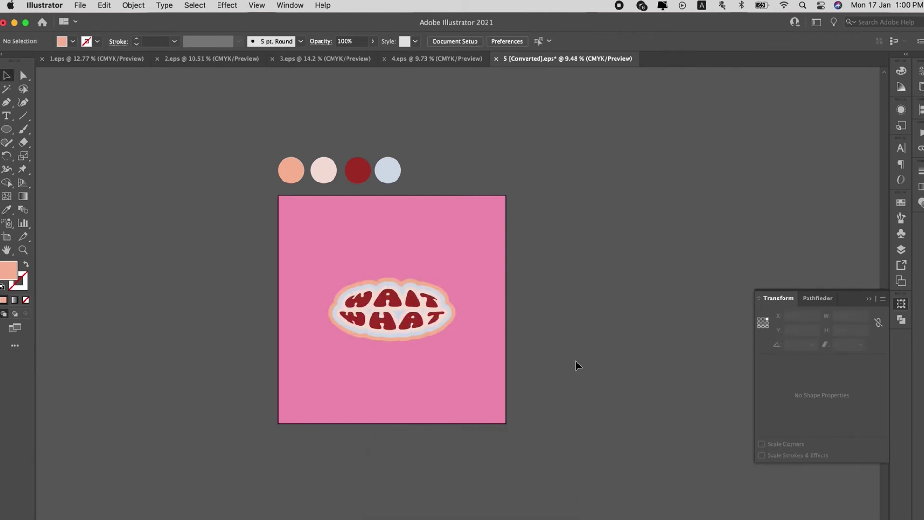
left_click(483, 345)
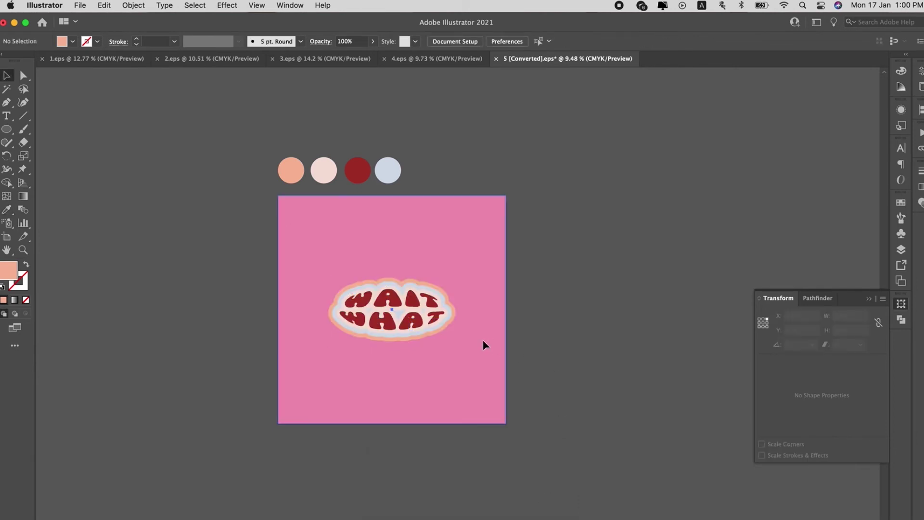
key("super+2")
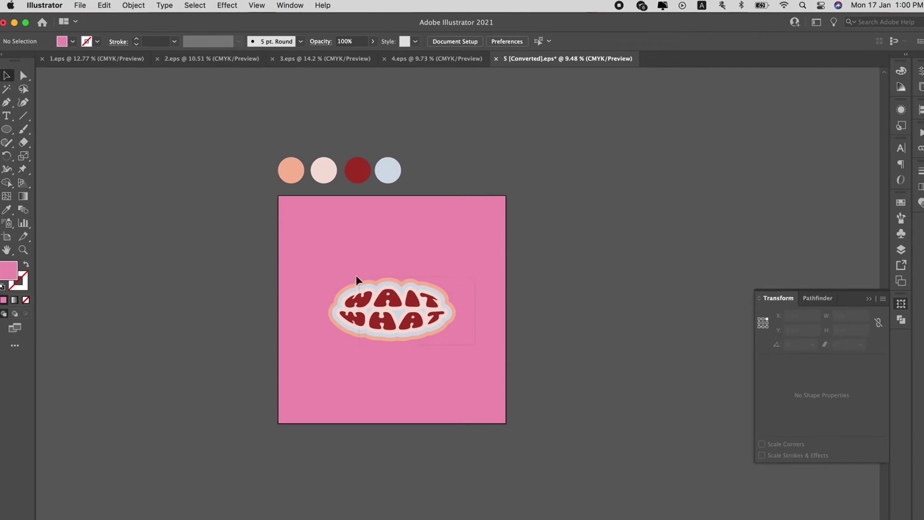
Step: Duplicate the WAIT WHAT badge, placing the copy slightly down and right
left_click_drag(356, 275, 442, 324)
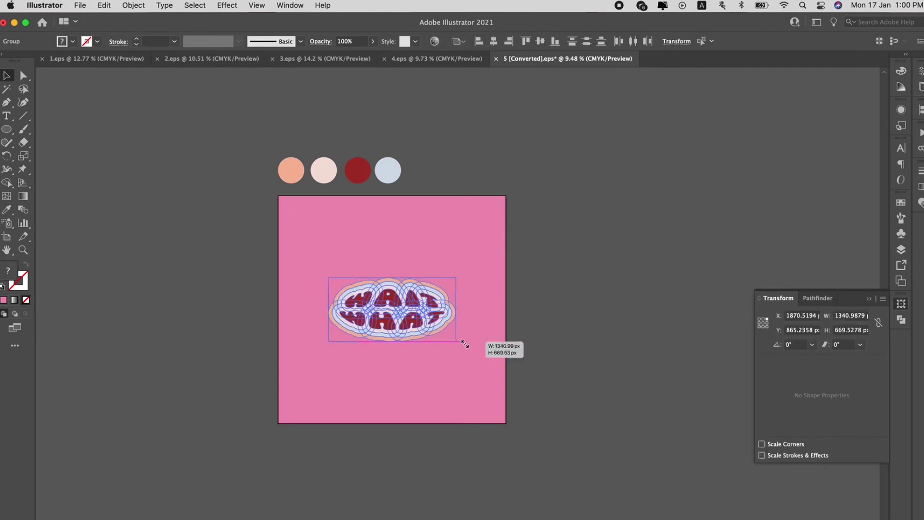
left_click(536, 346)
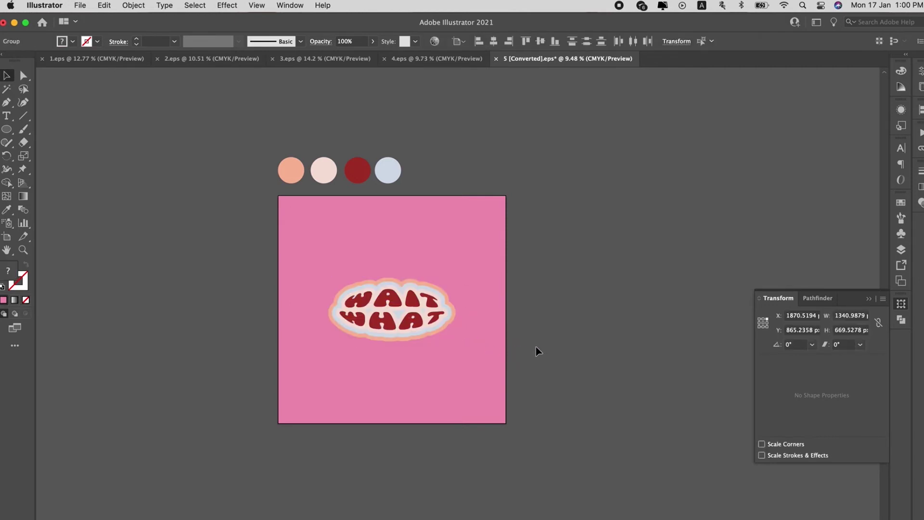
left_click(455, 315)
left_click_drag(450, 312, 458, 321)
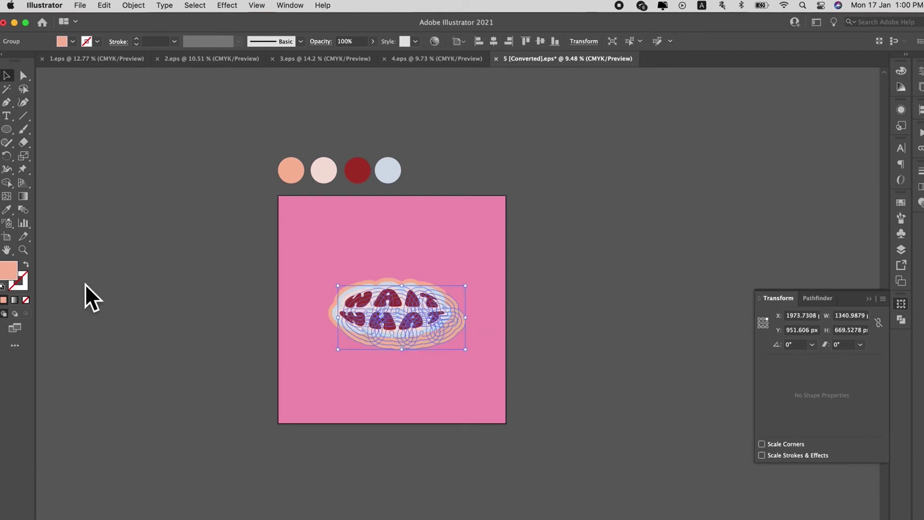
Step: Give the copy a black fill with no stroke and nudge it into shadow position
left_click(3, 286)
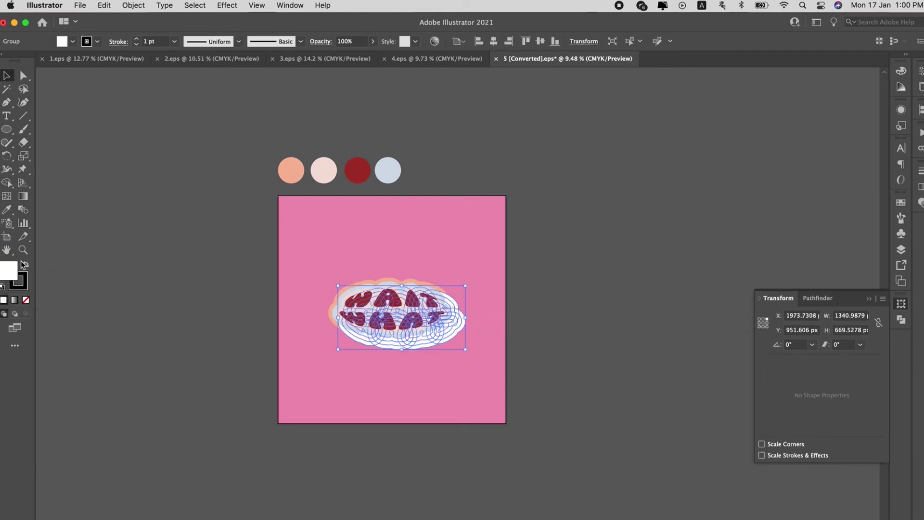
left_click(25, 266)
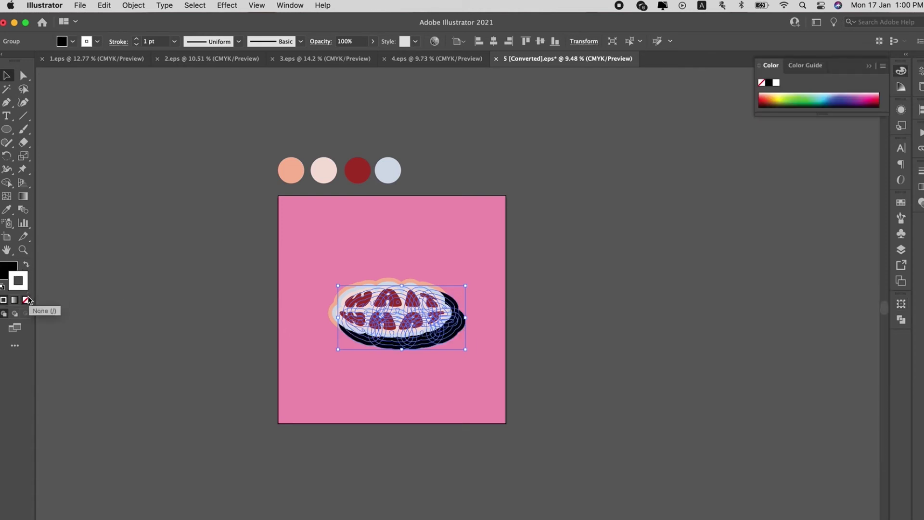
left_click(25, 300)
left_click(165, 310)
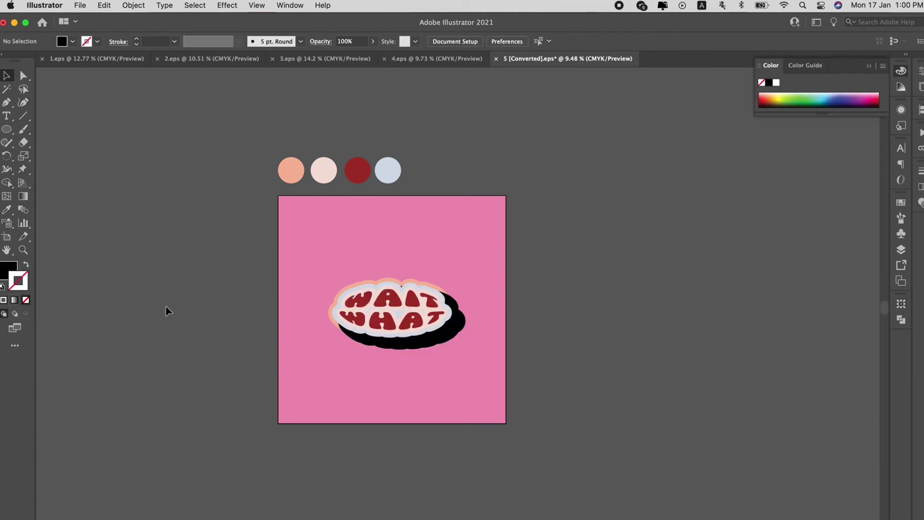
left_click(455, 333)
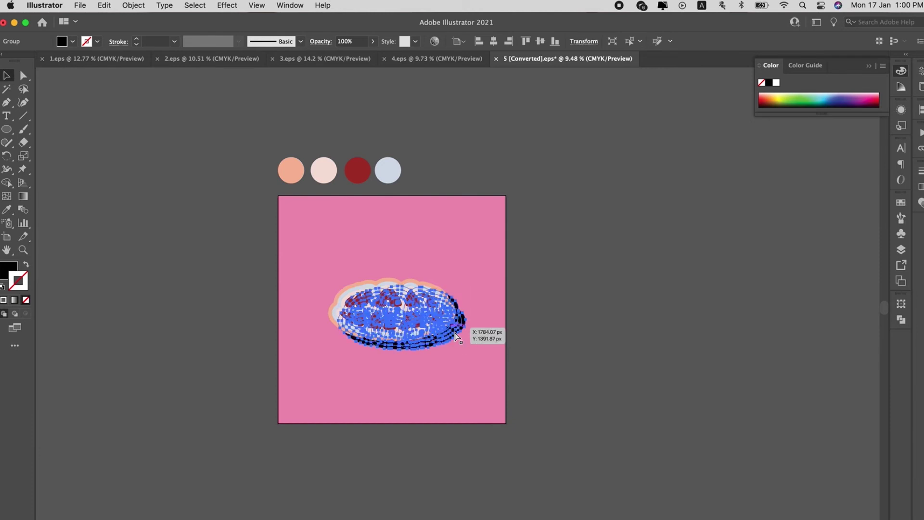
left_click(538, 322)
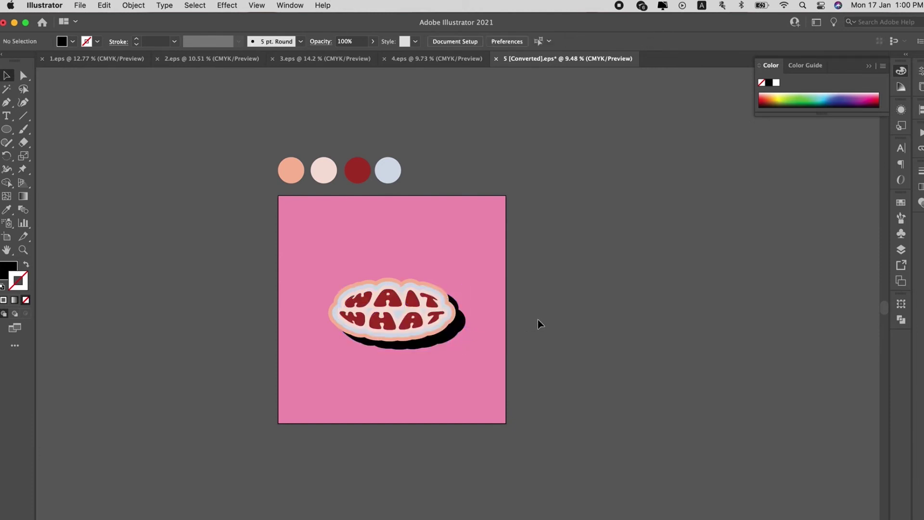
left_click_drag(464, 336, 459, 331)
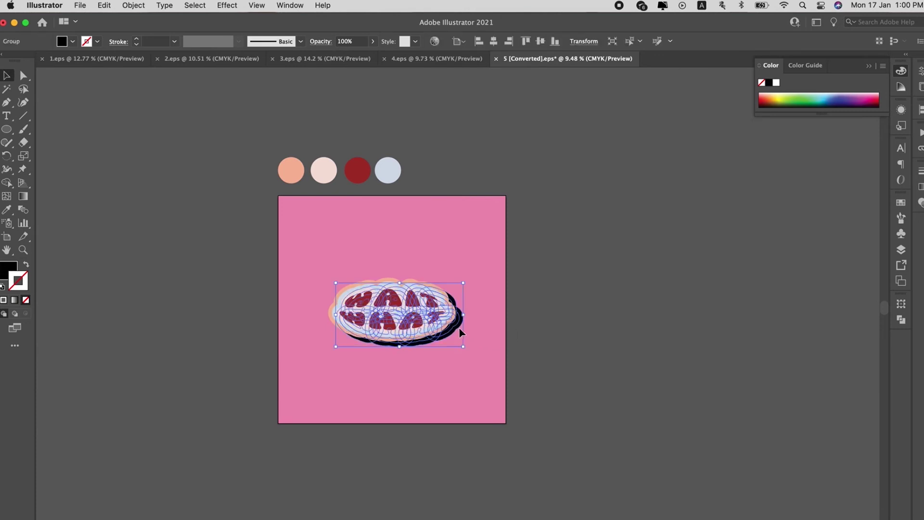
Step: Colour the shadow dark pink b56b88, starting from the sampled background pink
key("i")
left_click(499, 311)
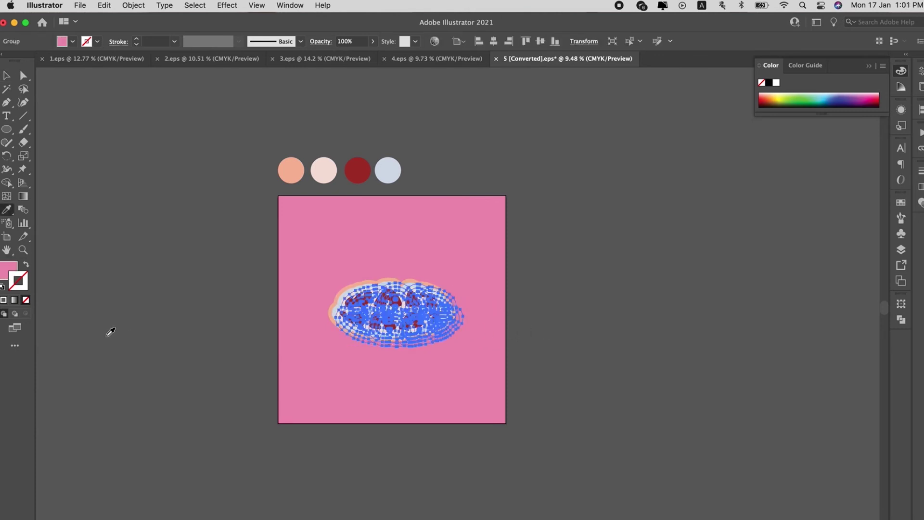
double_click(8, 270)
left_click(612, 358)
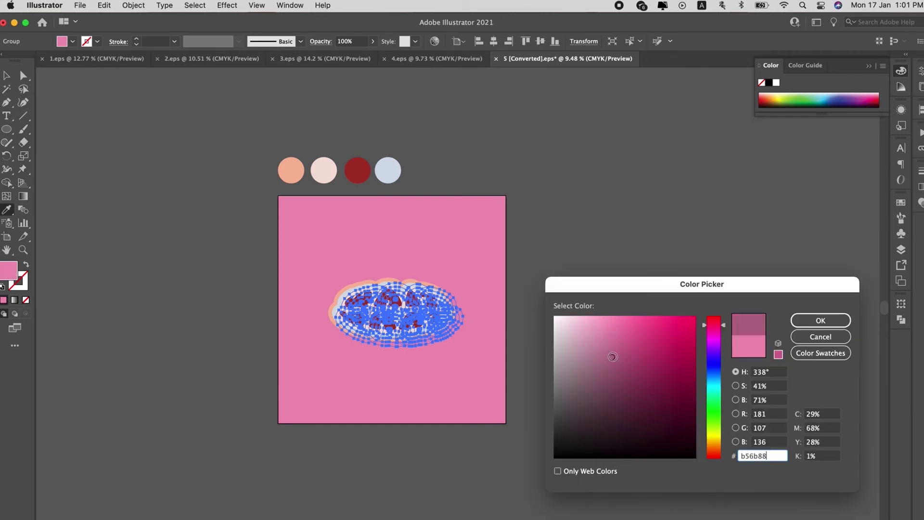
left_click(821, 321)
key("v")
left_click(657, 323)
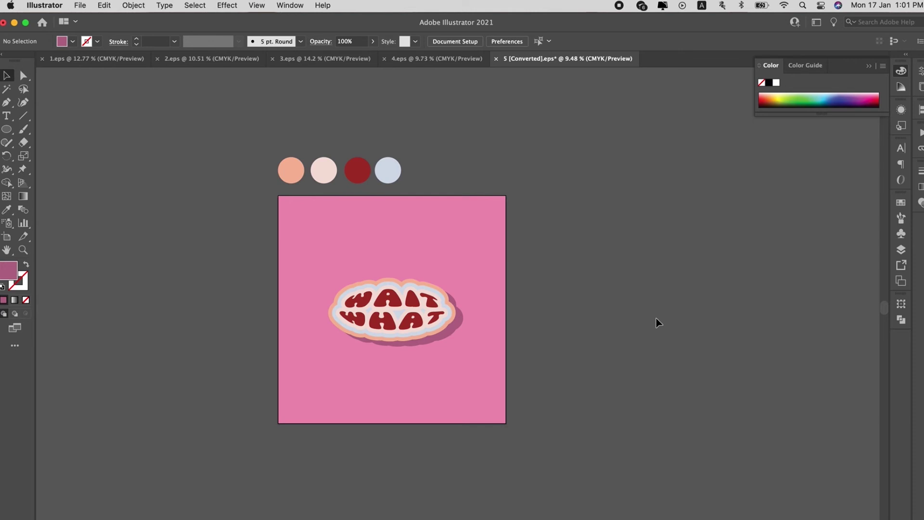
Step: Centre the whole badge horizontally and vertically on the artboard
left_click(397, 299)
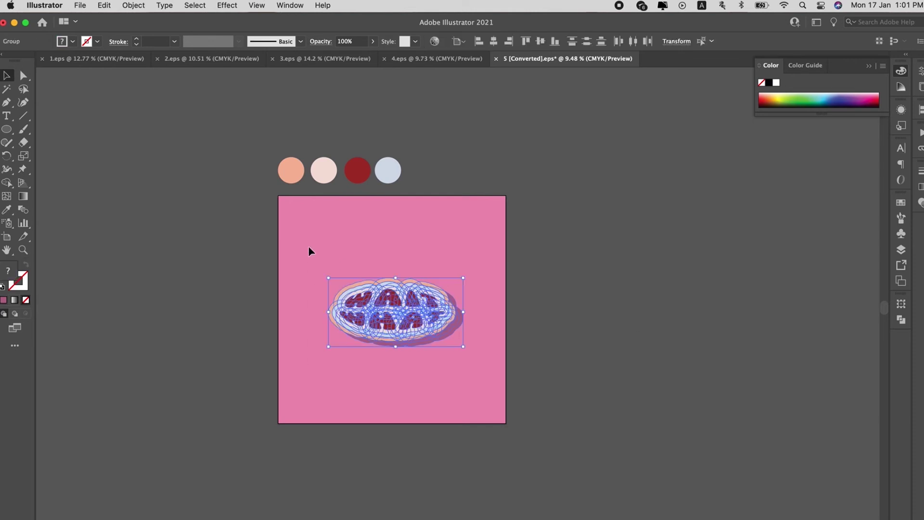
left_click(494, 42)
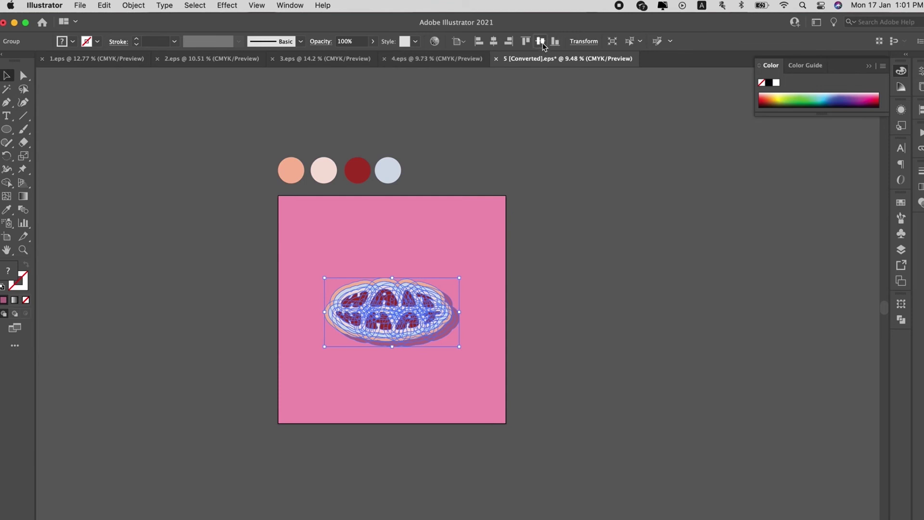
left_click(543, 43)
left_click(614, 243)
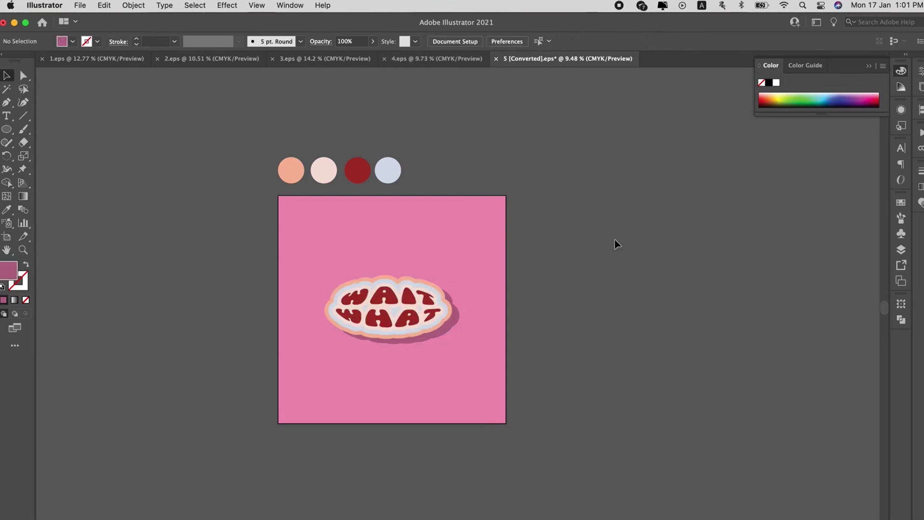